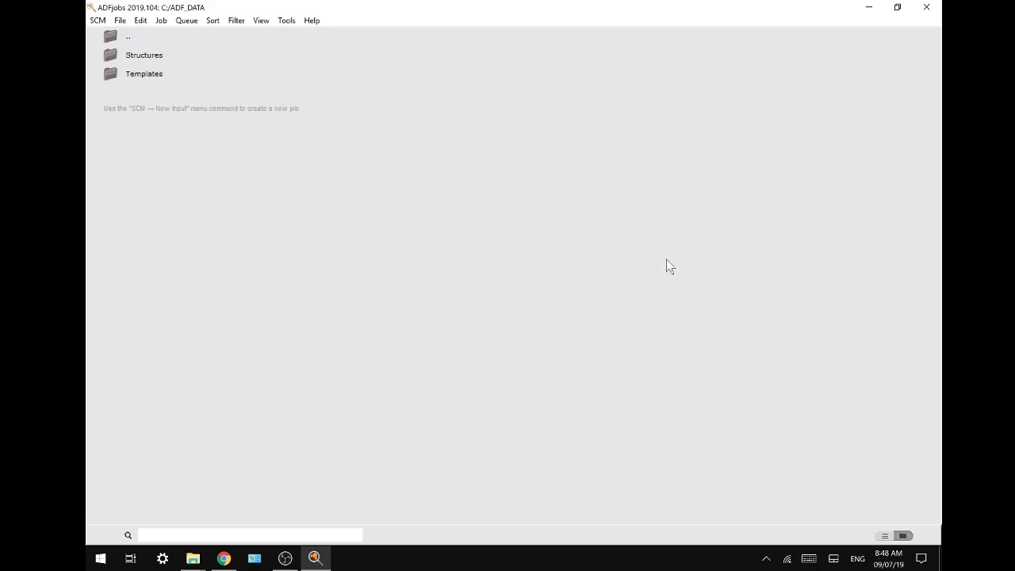
Launch a new ADFinput window from ADFjobs via SCM > New Input.
left_click(97, 23)
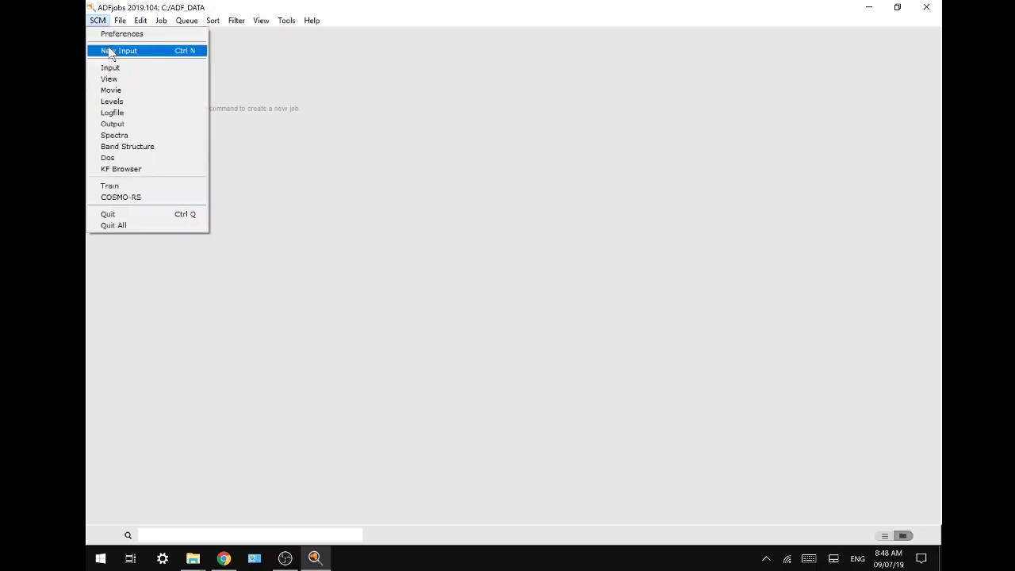
left_click(110, 52)
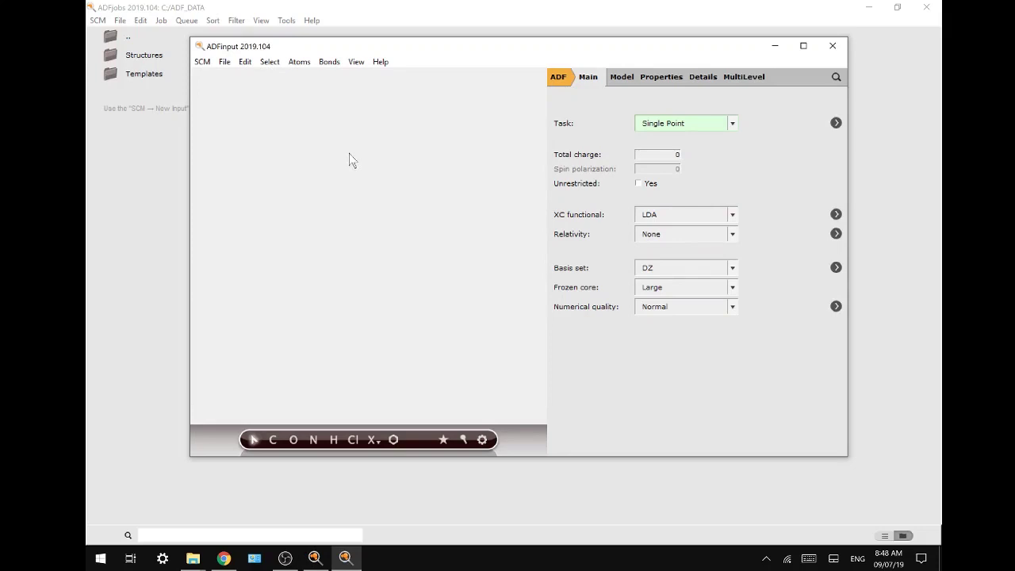
Set the molecule viewer background to black.
left_click(356, 62)
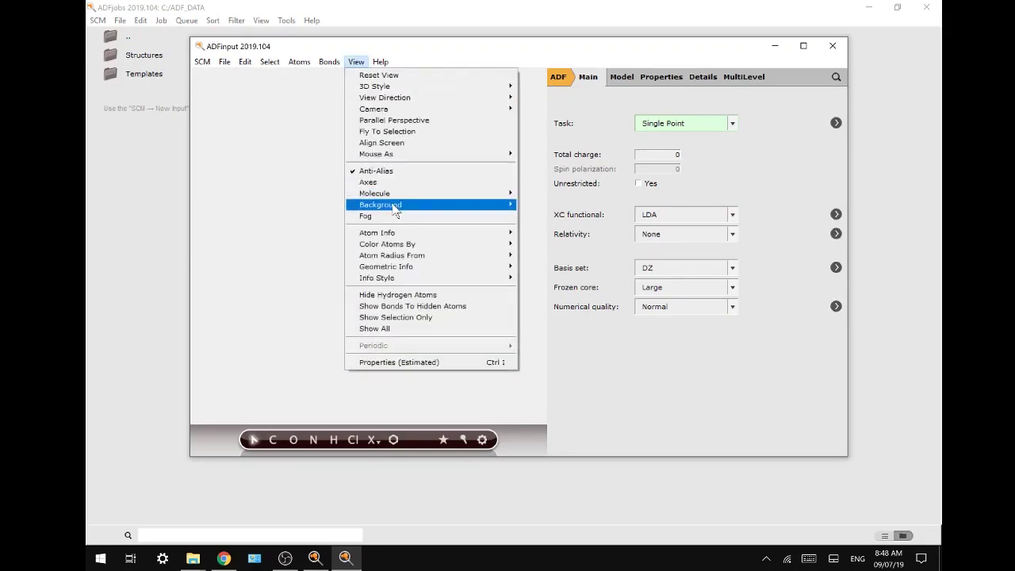
mouse_move(394, 206)
left_click(541, 215)
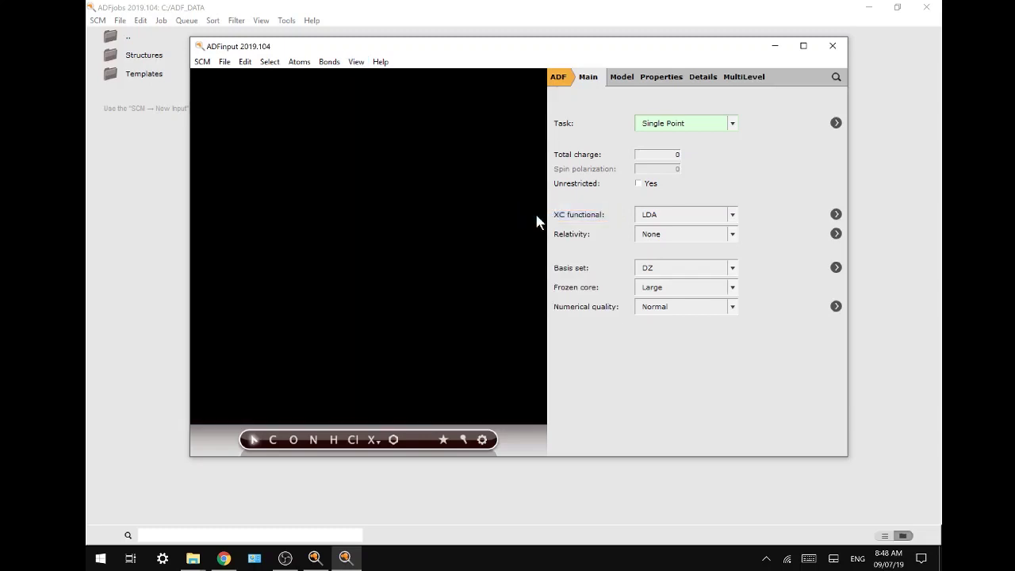
Draw two bonded carbon atoms and make their bond a double bond.
left_click(274, 439)
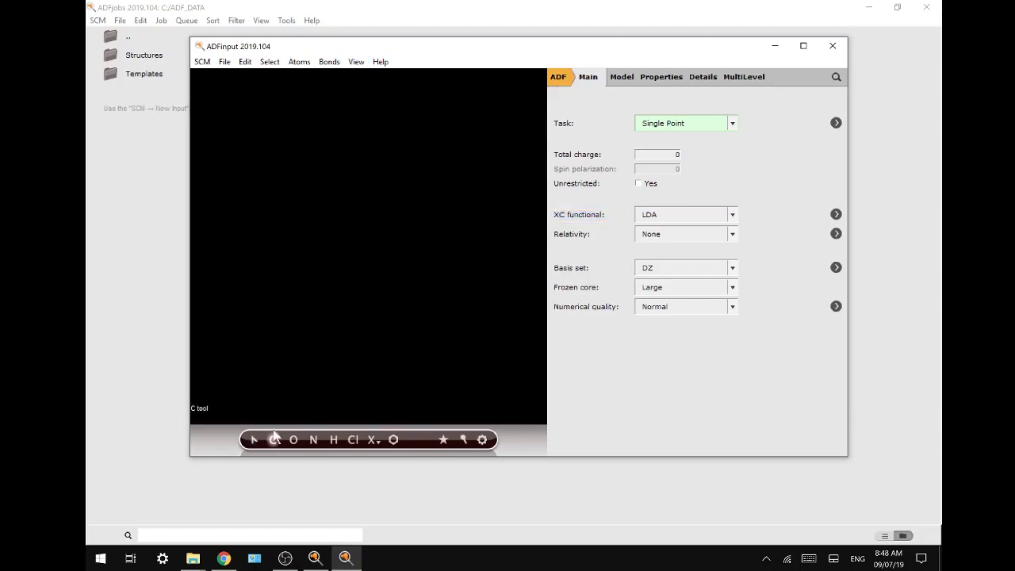
left_click(283, 230)
left_click(311, 228)
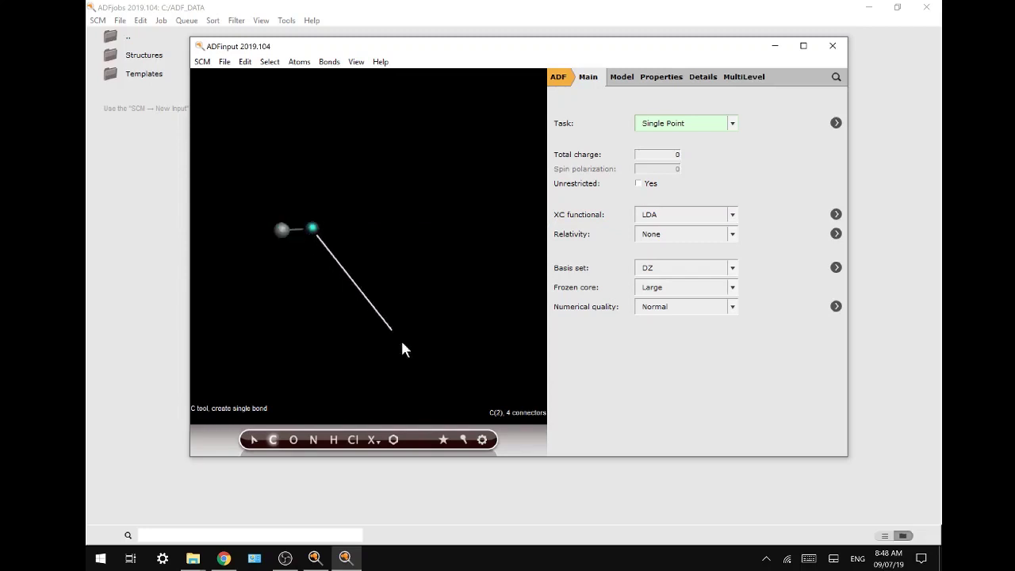
key("Escape")
left_click(296, 231)
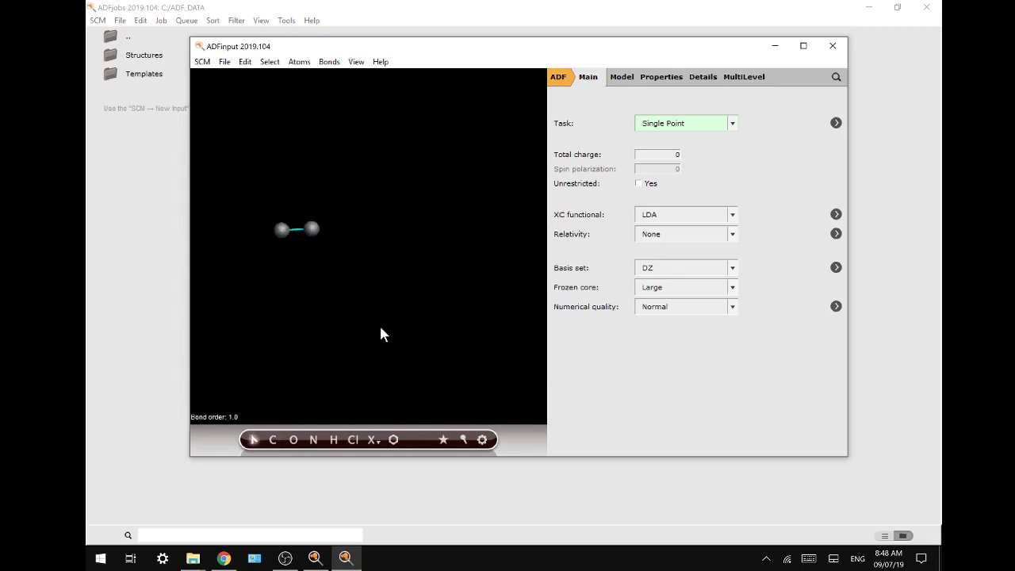
left_click(464, 441)
left_click(478, 397)
Add hydrogens to complete ethylene and pre-optimize the structure with UFF.
left_click(300, 64)
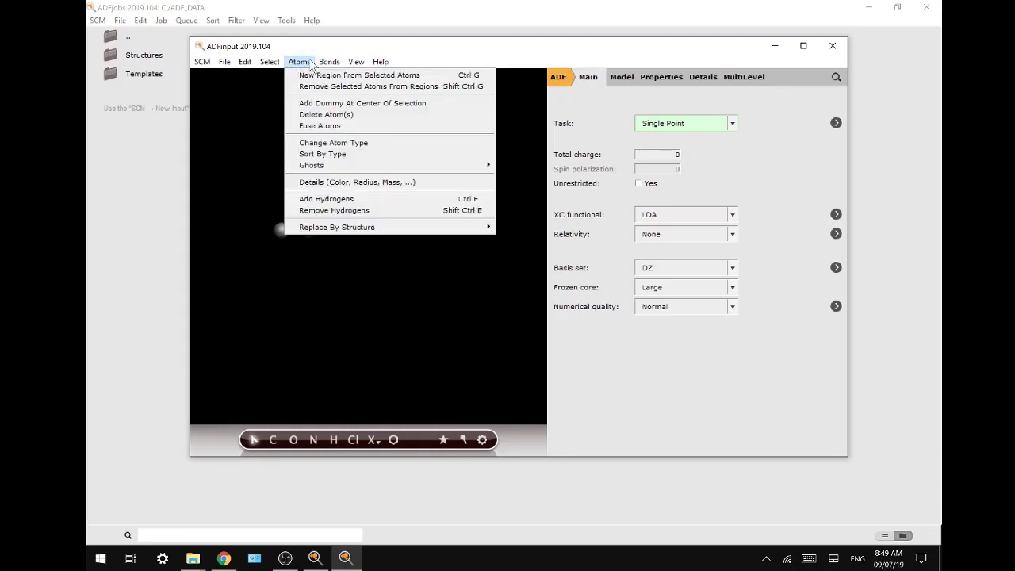
left_click(350, 199)
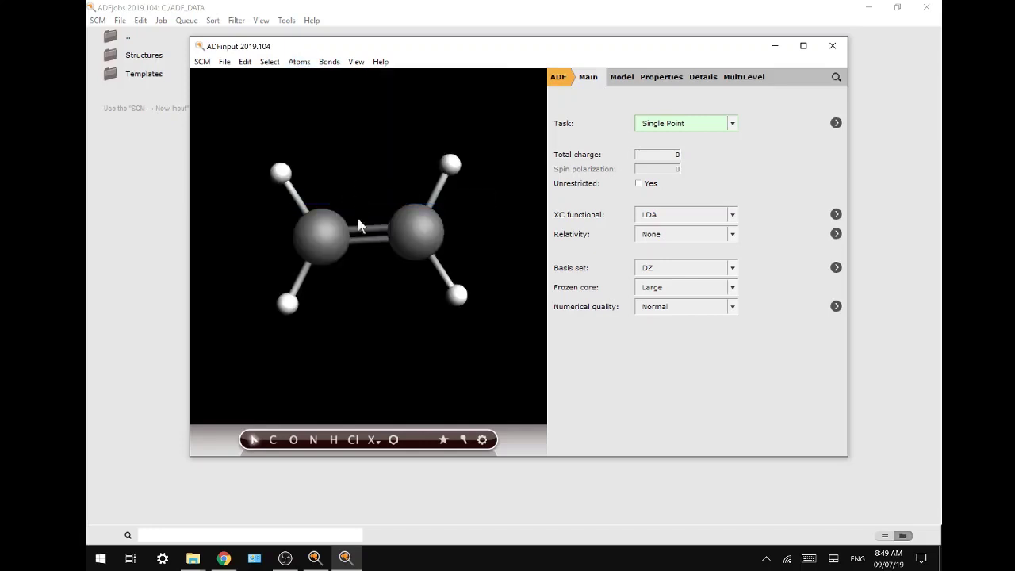
left_click(483, 440)
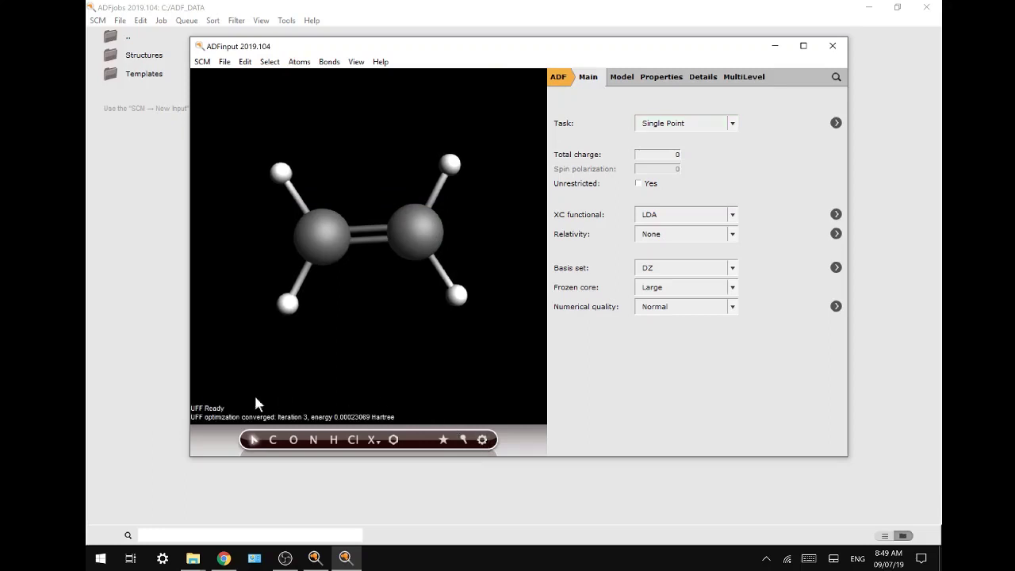
Set the task to Geometry Optimization and run it, saved as 'ethylene'.
left_click(662, 126)
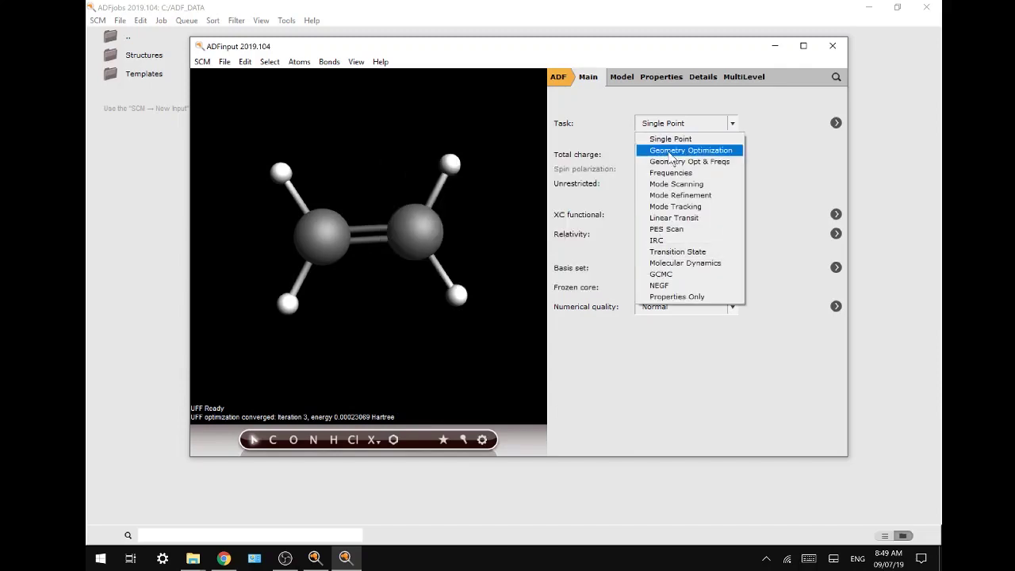
left_click(671, 151)
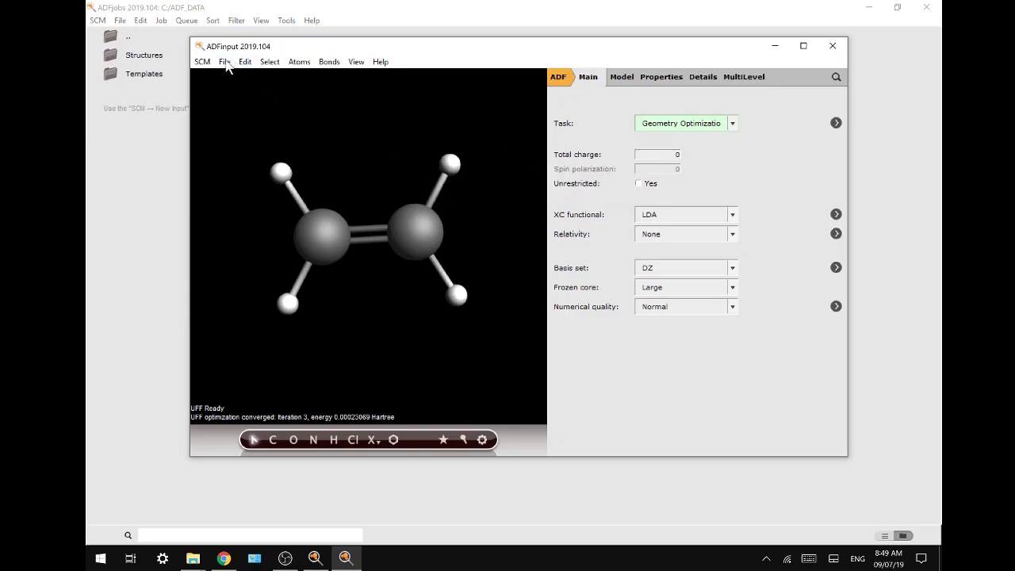
left_click(227, 63)
left_click(251, 240)
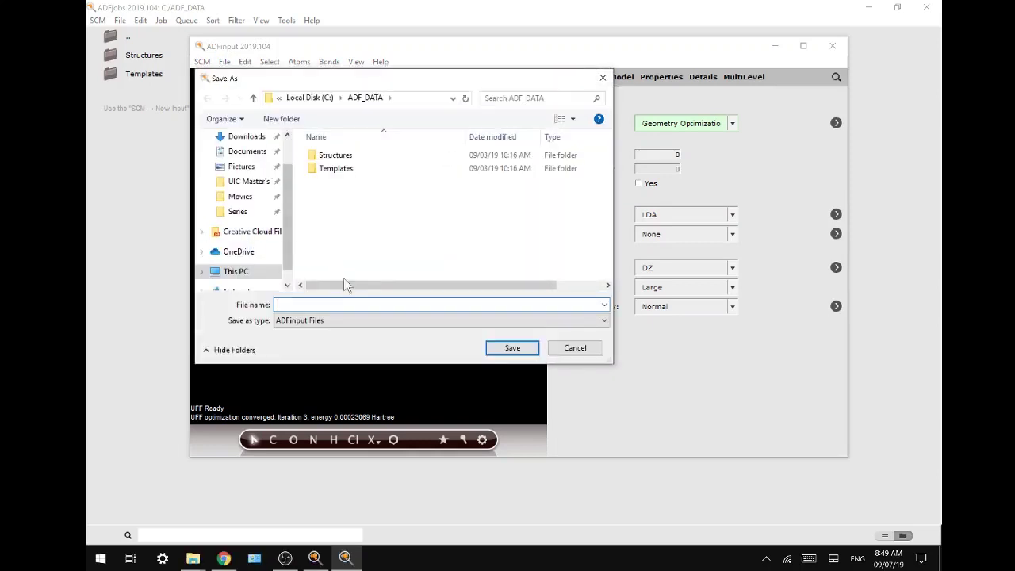
type("ethylene")
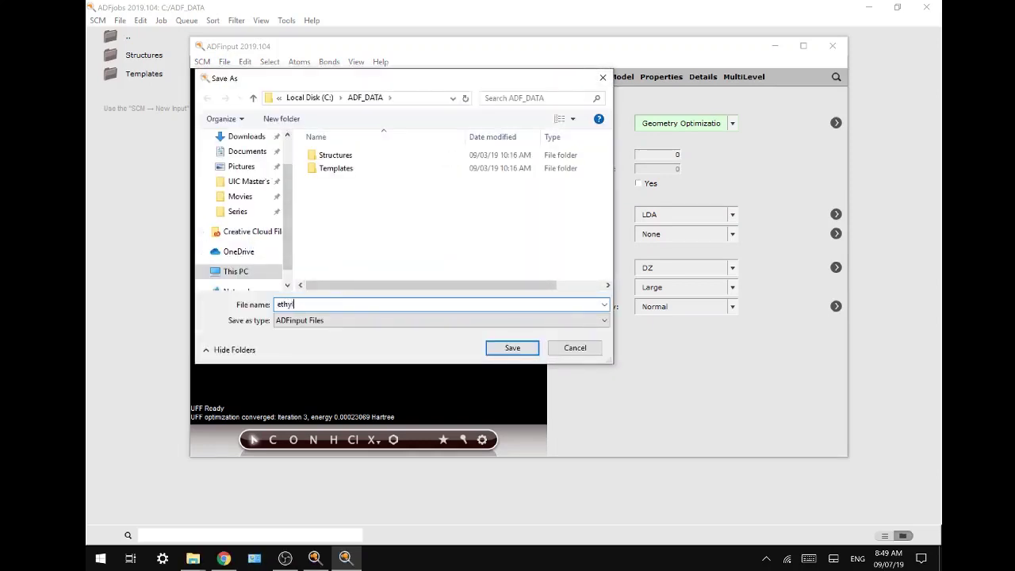
left_click(519, 352)
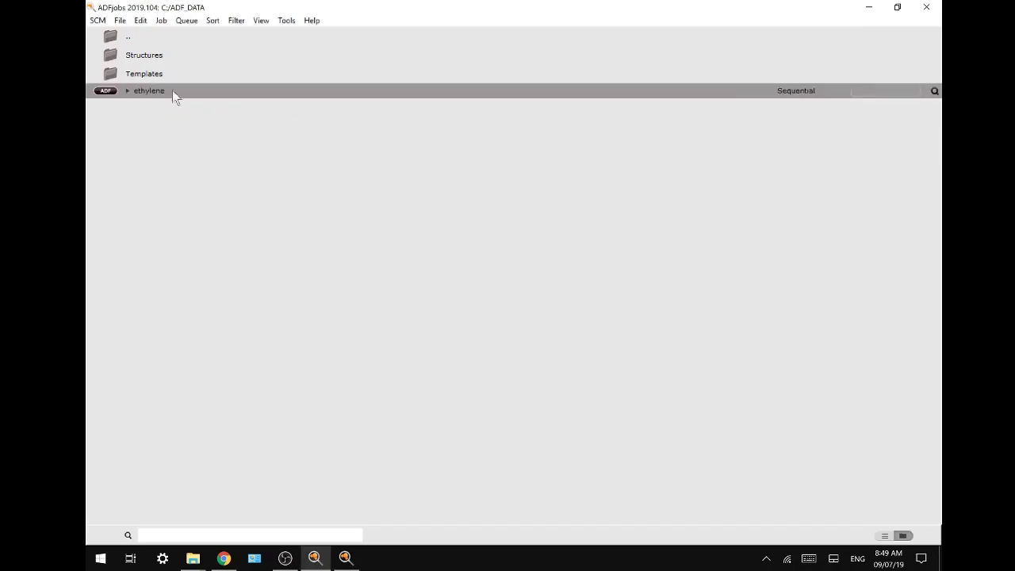
Expand the ethylene job's files, then load the optimized coordinates from ethylene.t21 into ADFinput.
left_click(128, 91)
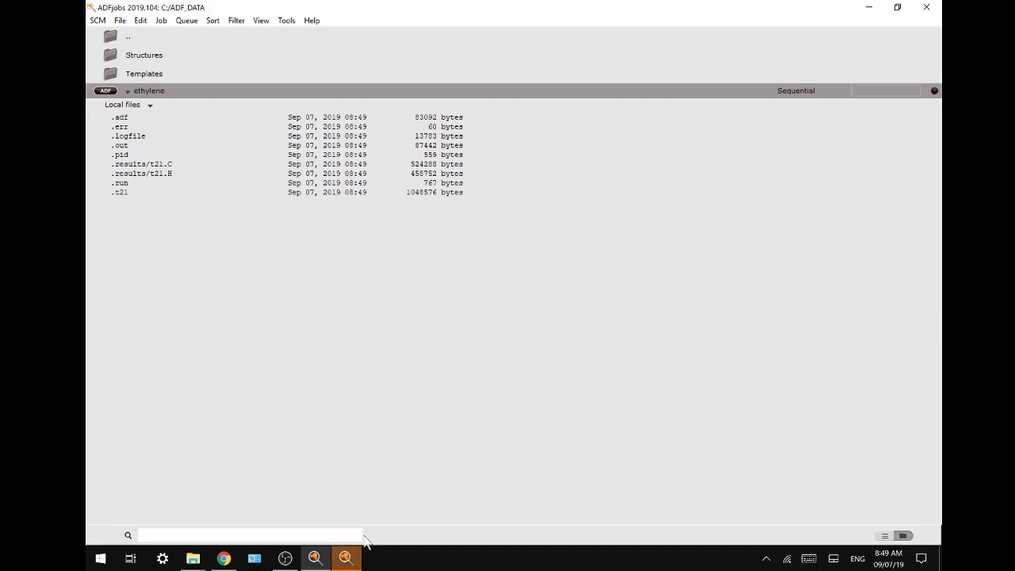
left_click(346, 558)
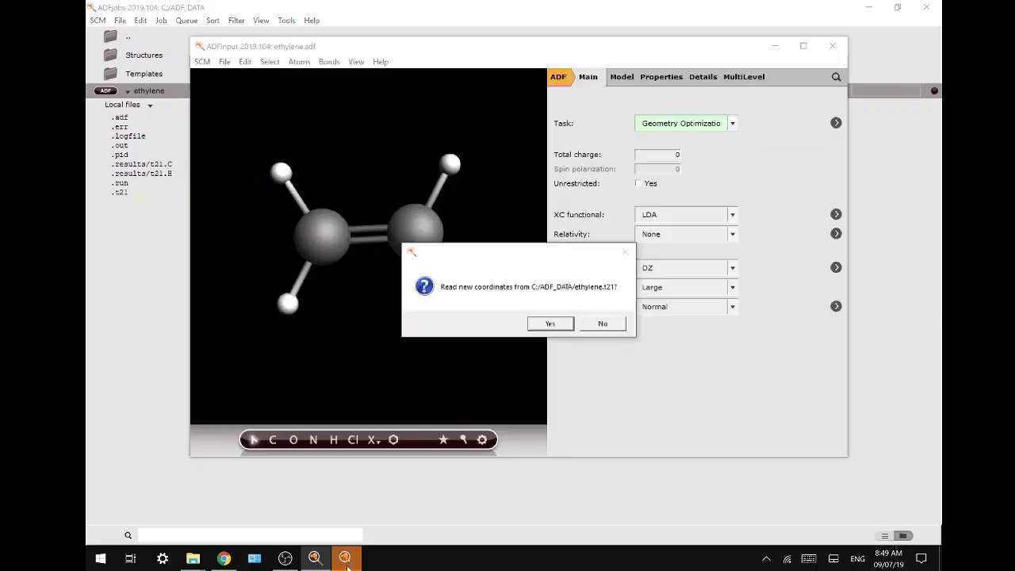
left_click(552, 325)
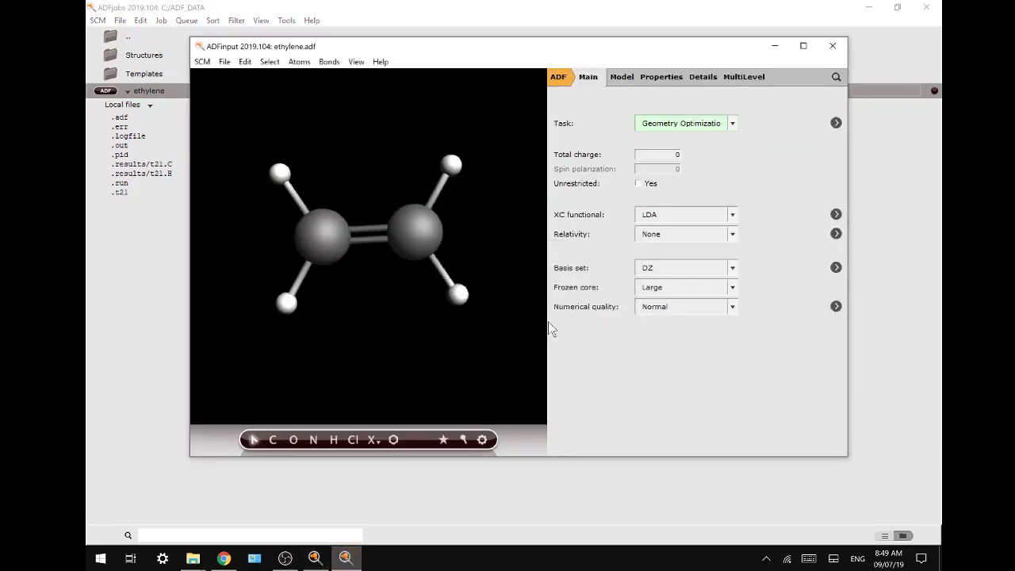
Switch the task back to Single Point and request SingletAndTriplet Excitations (UV/Vis), CD.
left_click(673, 125)
left_click(674, 139)
left_click(662, 77)
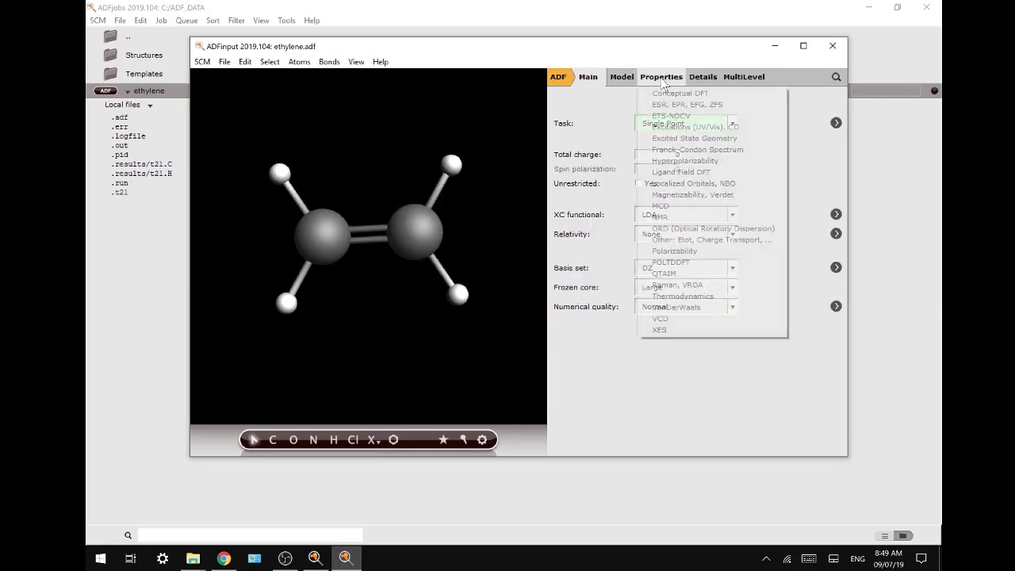
left_click(688, 128)
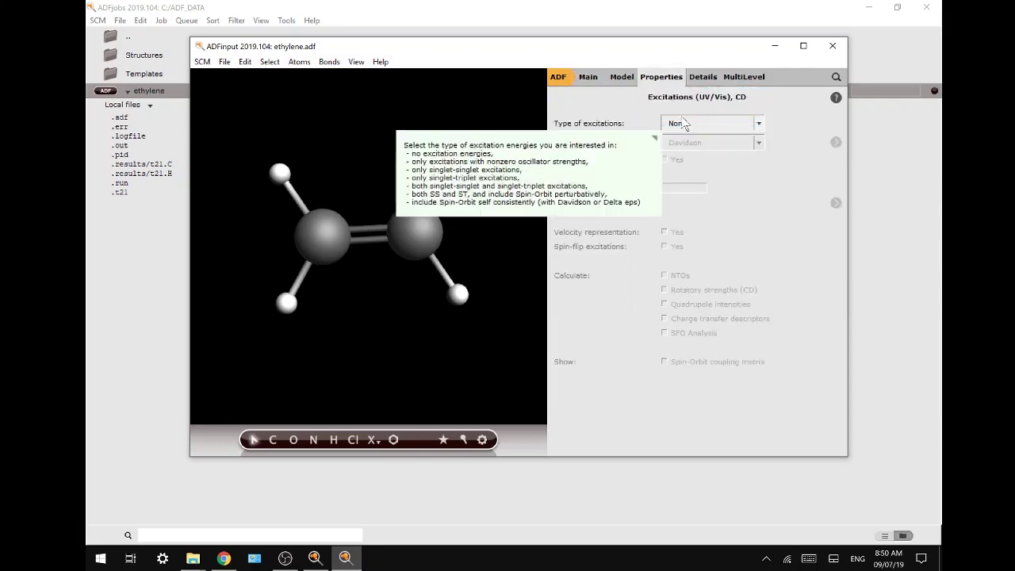
left_click(712, 129)
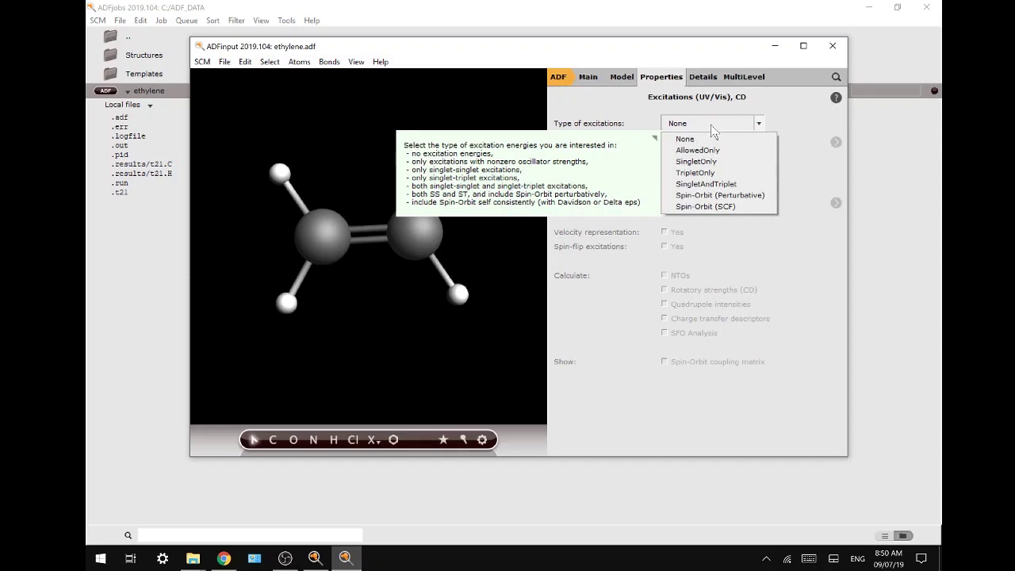
left_click(706, 187)
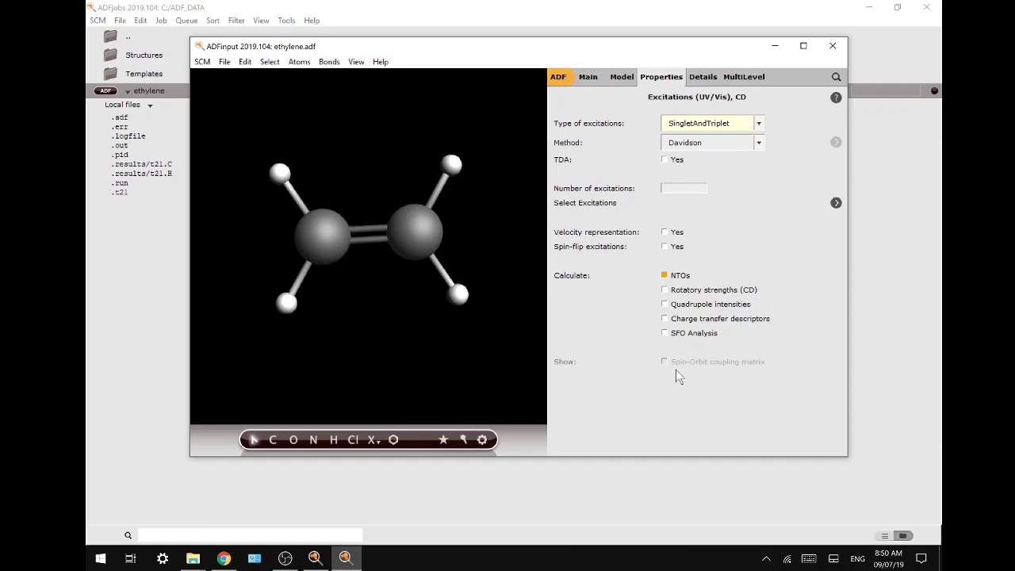
left_click(224, 62)
Run the excitation job, saving changes but keeping the existing ethylene results.
left_click(284, 240)
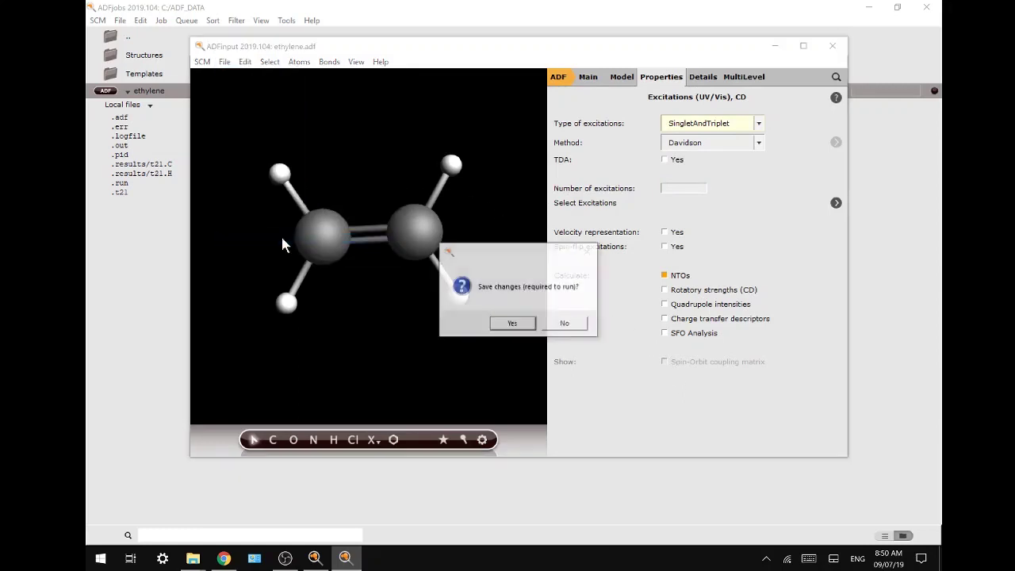
left_click(507, 326)
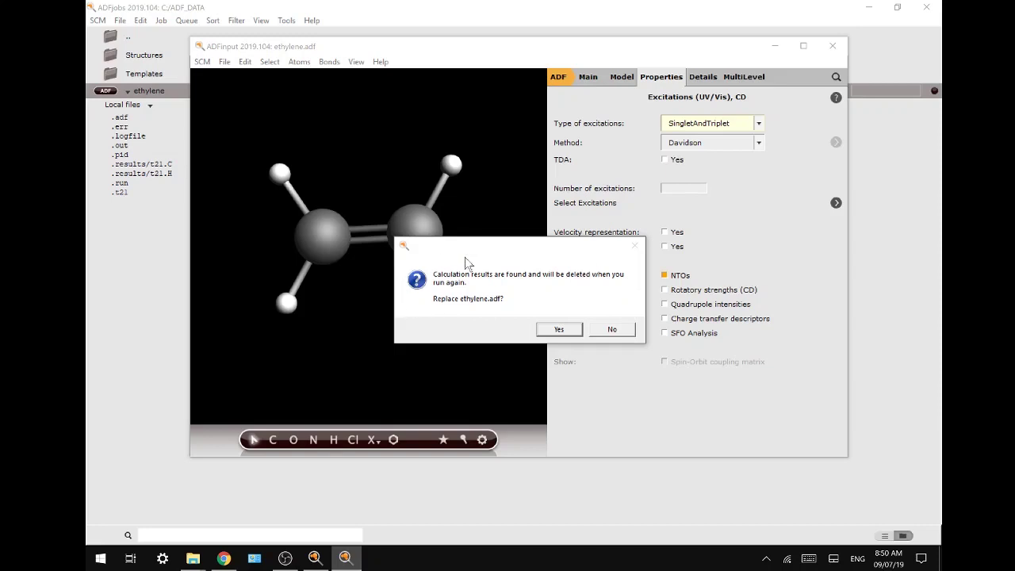
left_click(604, 330)
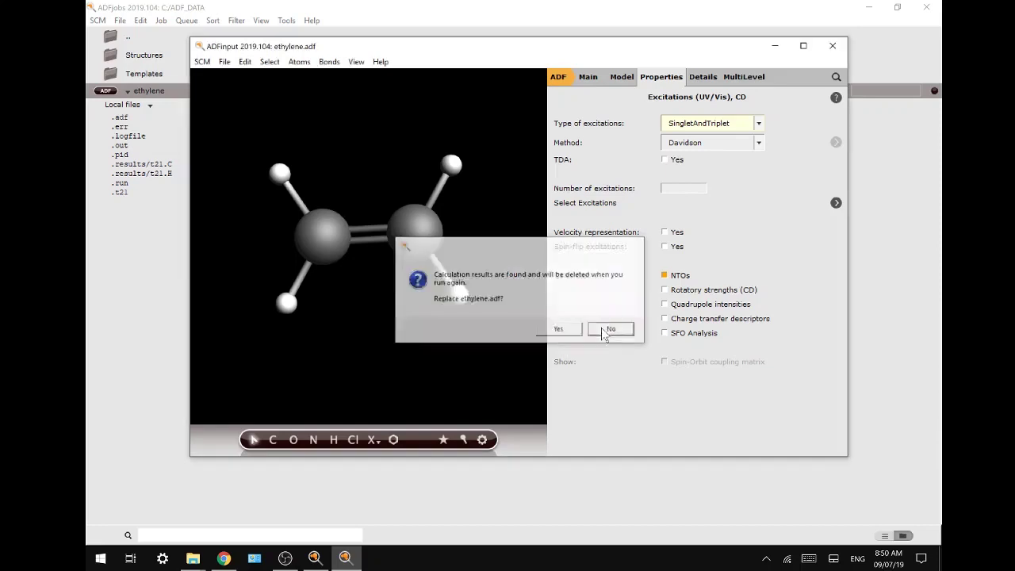
Save the excitation input under the new name 'ethylene_UVVIS'.
left_click(224, 62)
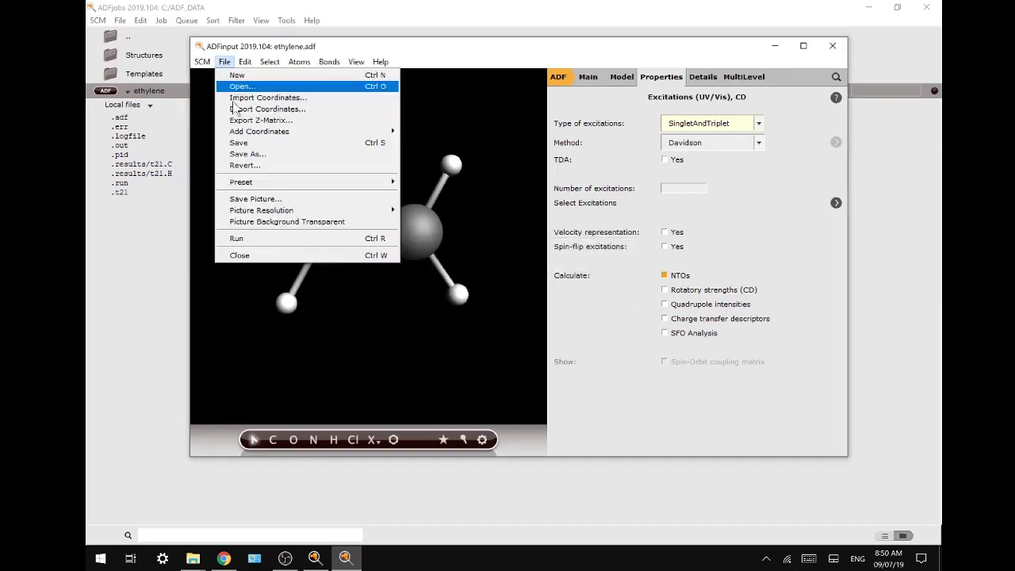
left_click(246, 154)
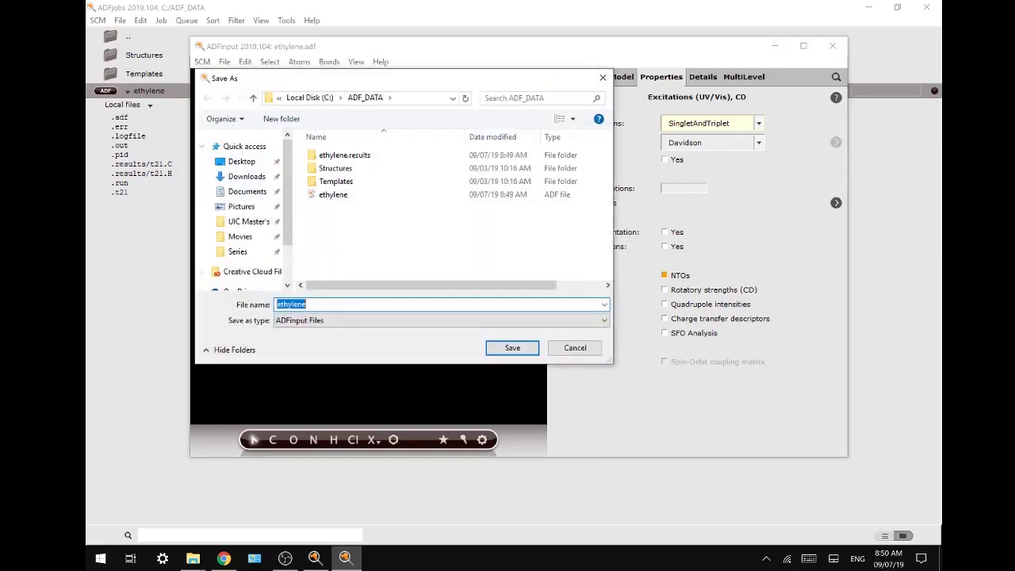
left_click(305, 305)
left_click(511, 349)
left_click(225, 62)
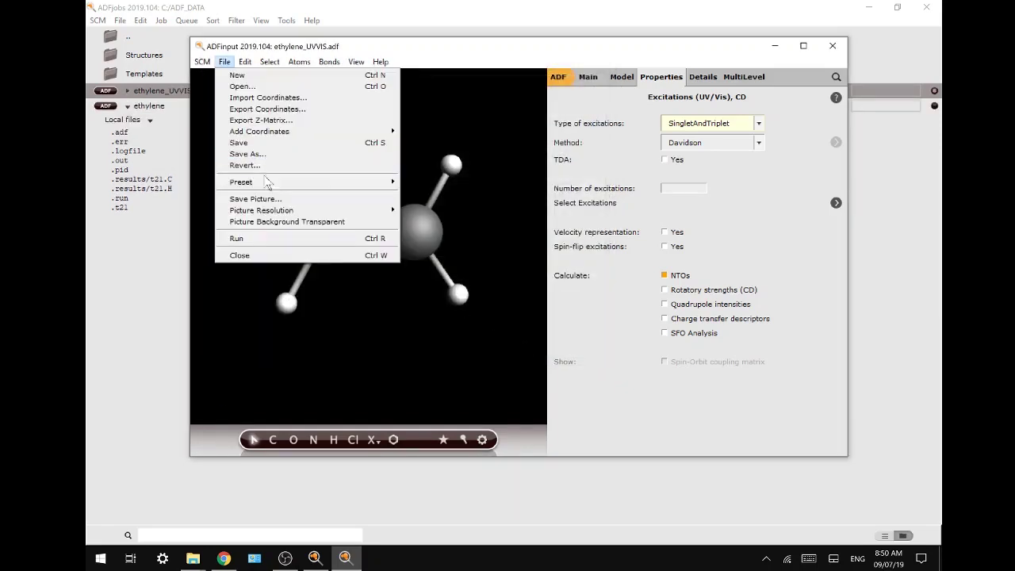
Run ethylene_UVVIS, follow its log to normal termination, and return to its input window.
left_click(266, 238)
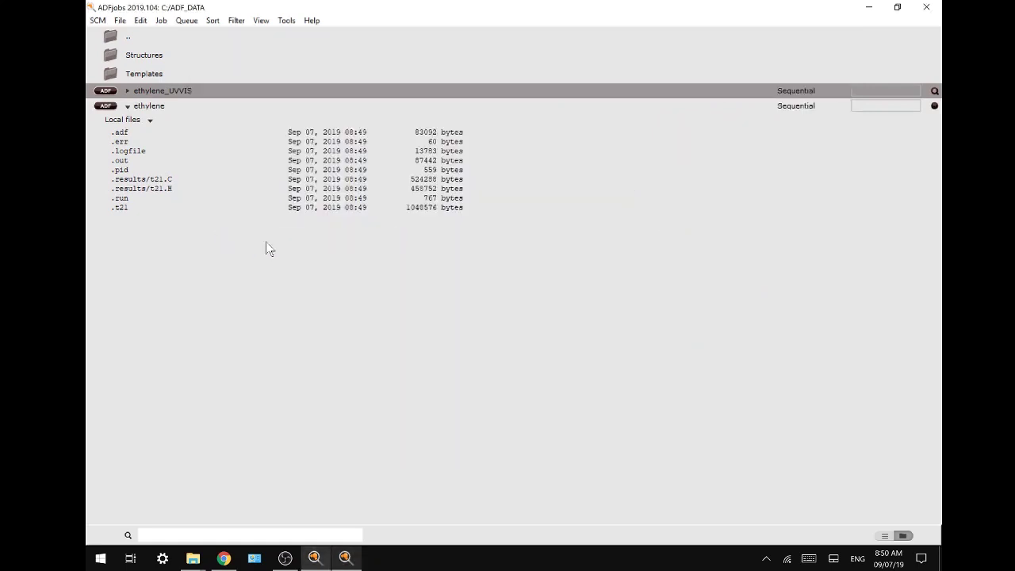
left_click(127, 90)
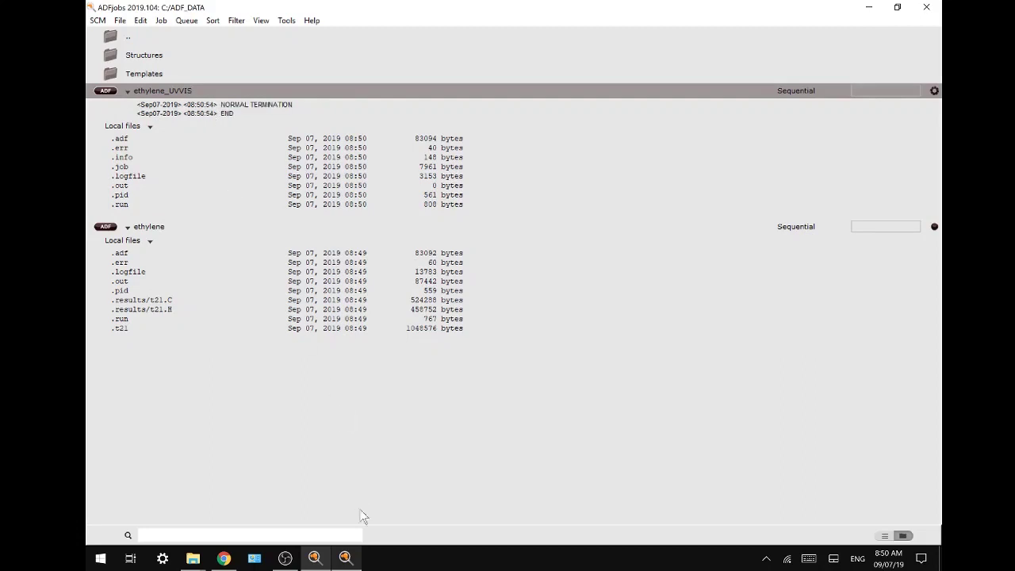
left_click(345, 558)
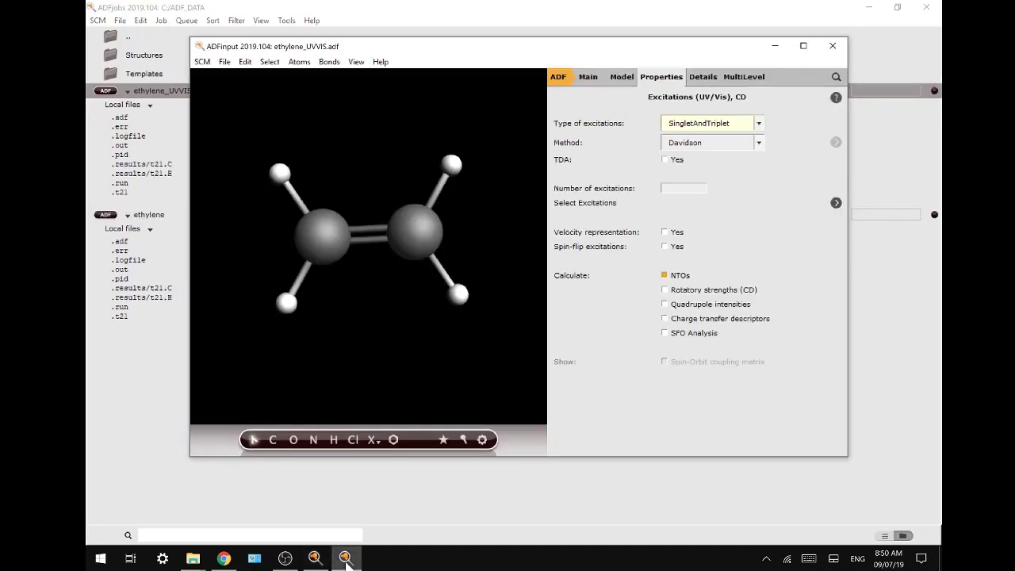
Open ADFlevels to plot ethylene_UVVIS orbital energy levels against its C and H fragments.
left_click(201, 63)
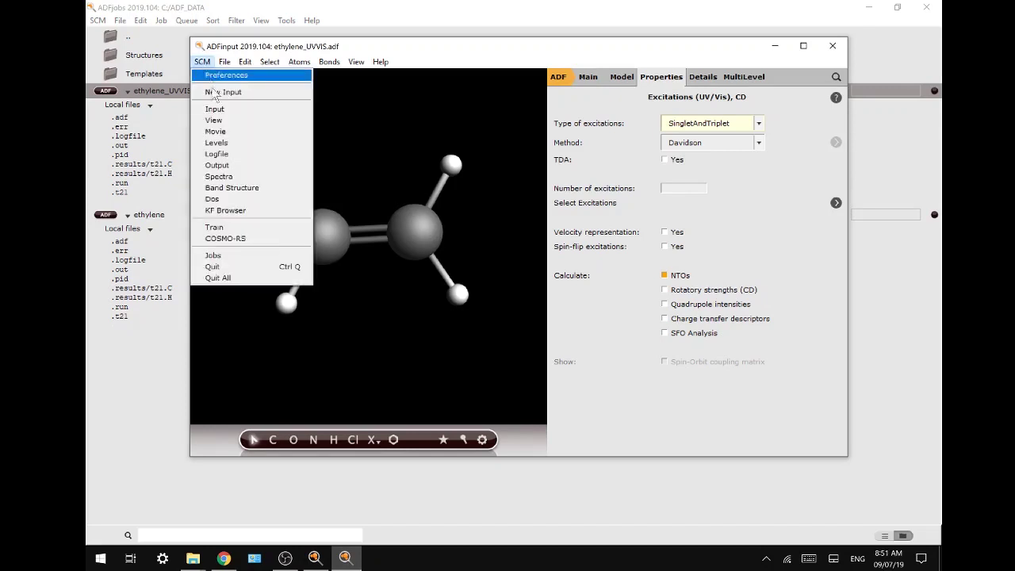
left_click(226, 144)
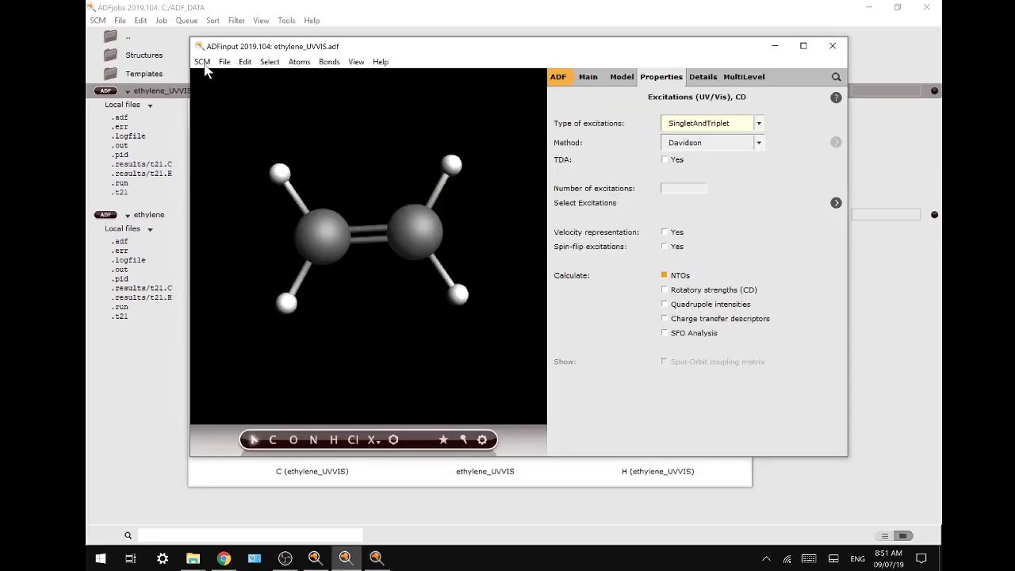
left_click(203, 63)
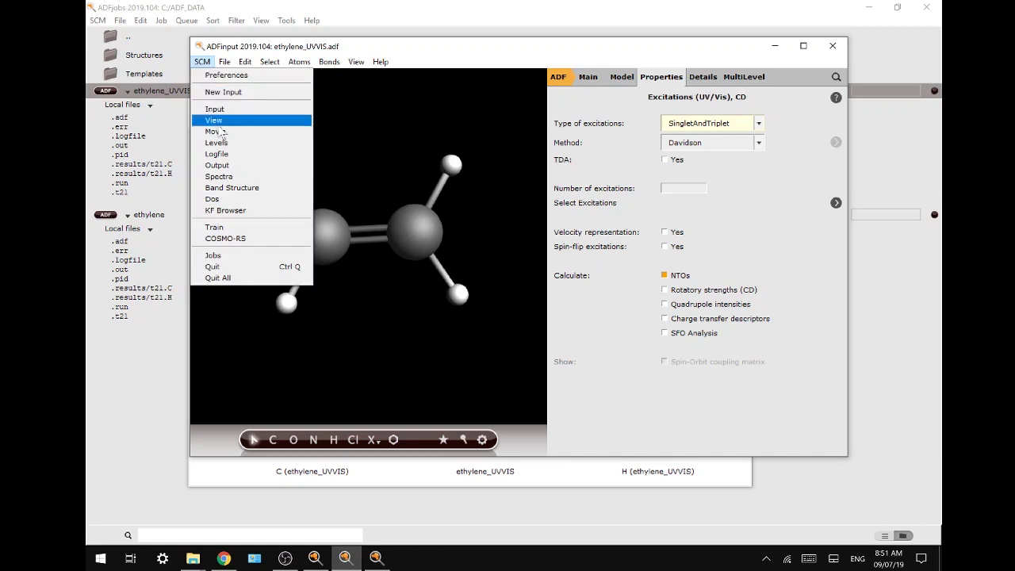
Open the UV-Vis spectrum, inspect both peaks including B3.u at 145.8925 nm, and open the x-axis options.
left_click(227, 180)
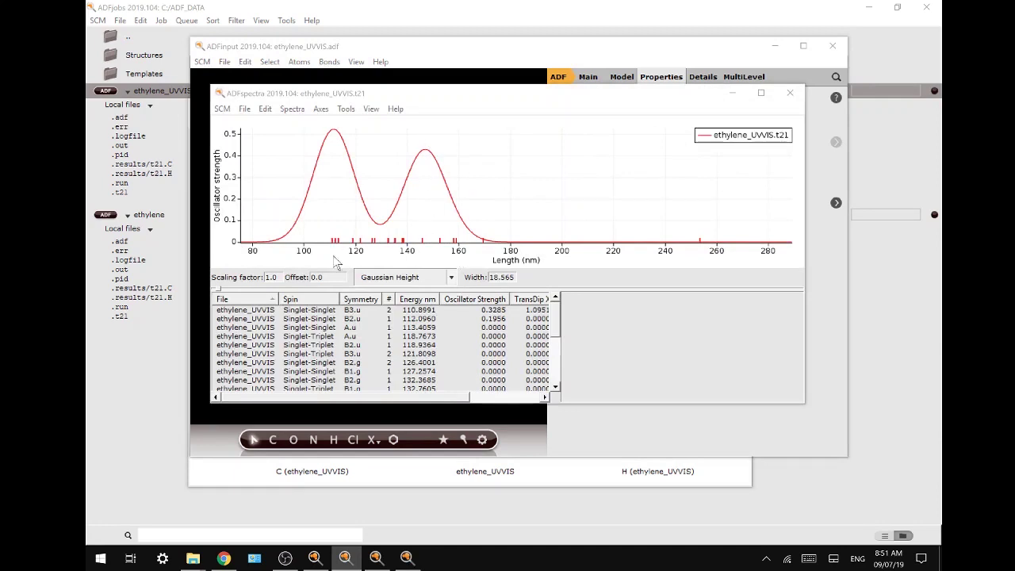
left_click(335, 137)
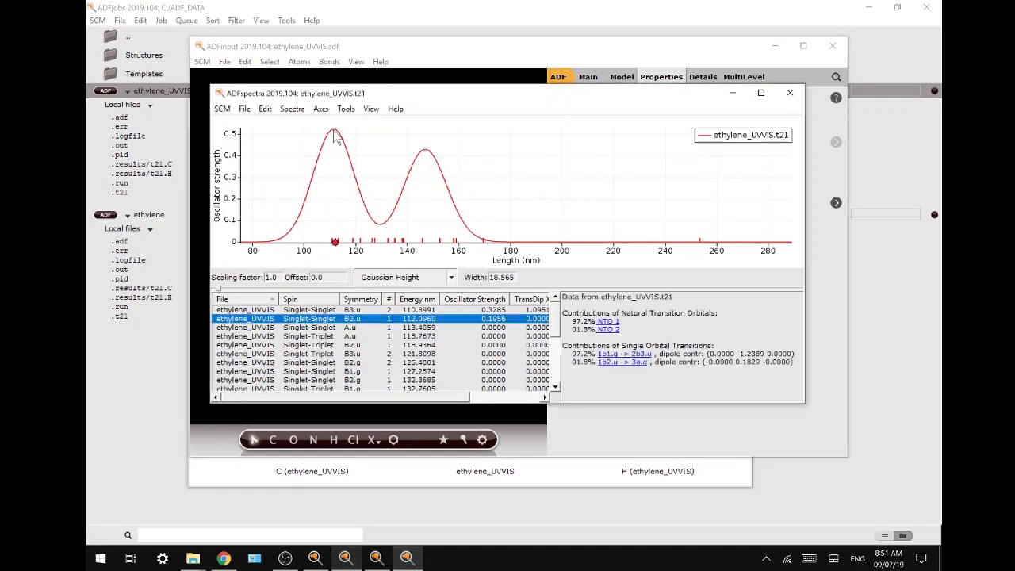
left_click(427, 158)
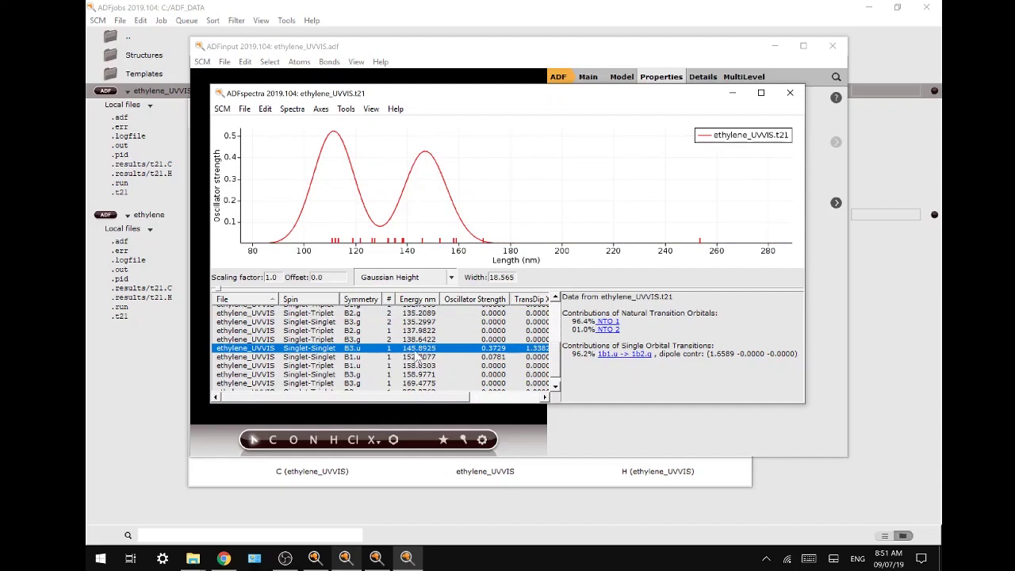
double_click(516, 260)
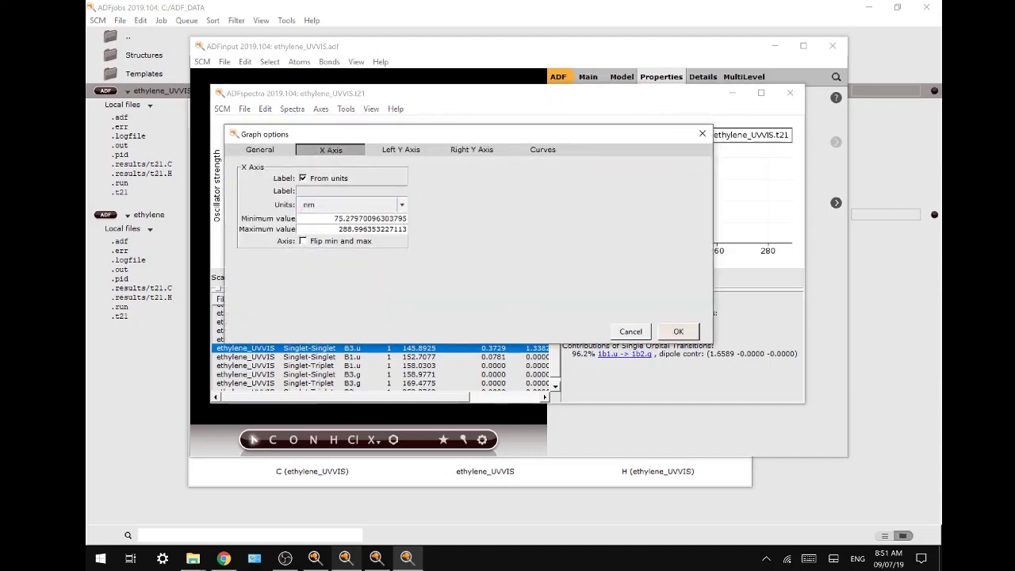
Change the spectrum's X Axis units from nm to kcal/mol and apply.
left_click(402, 207)
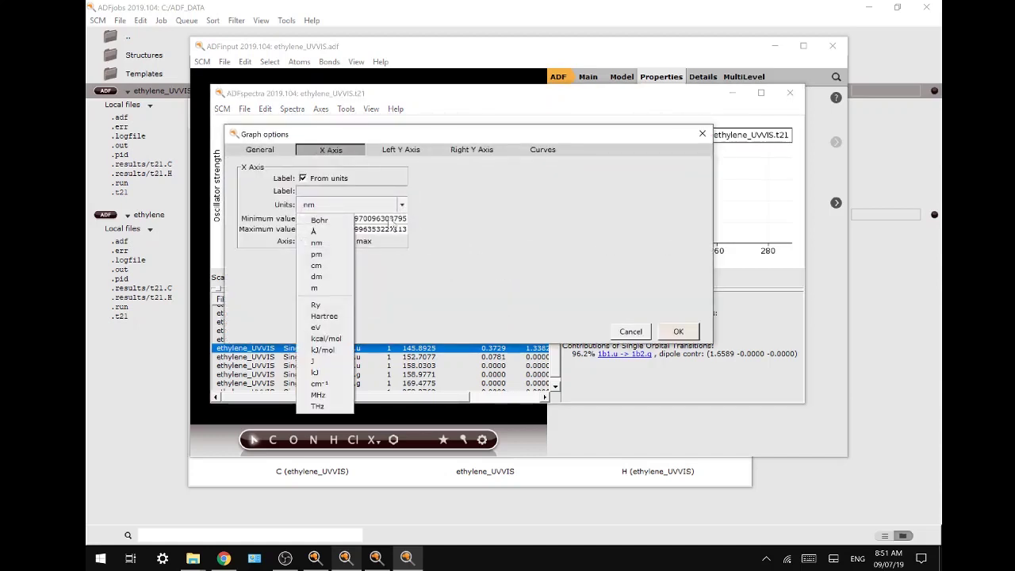
left_click(342, 339)
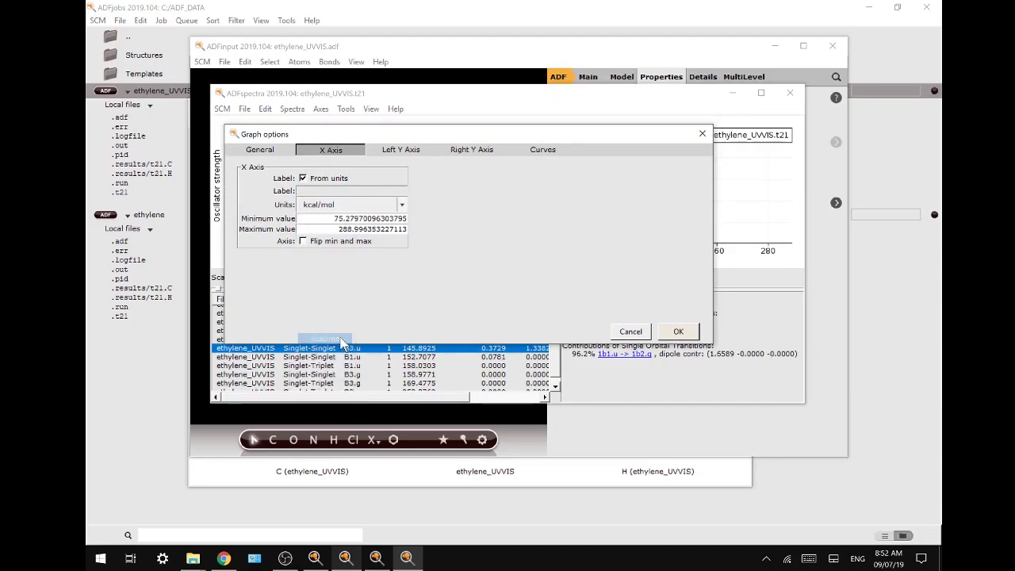
left_click(678, 331)
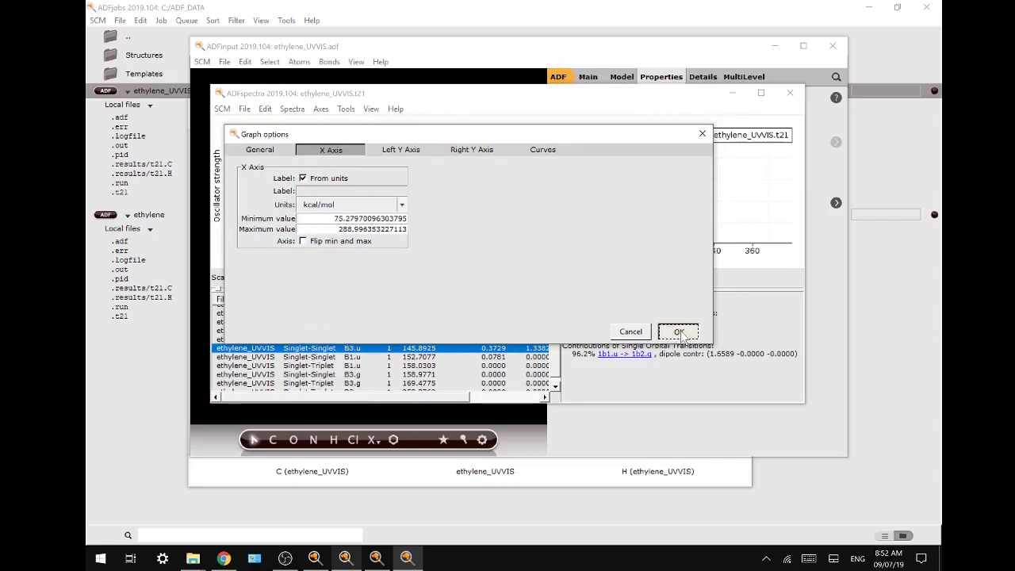